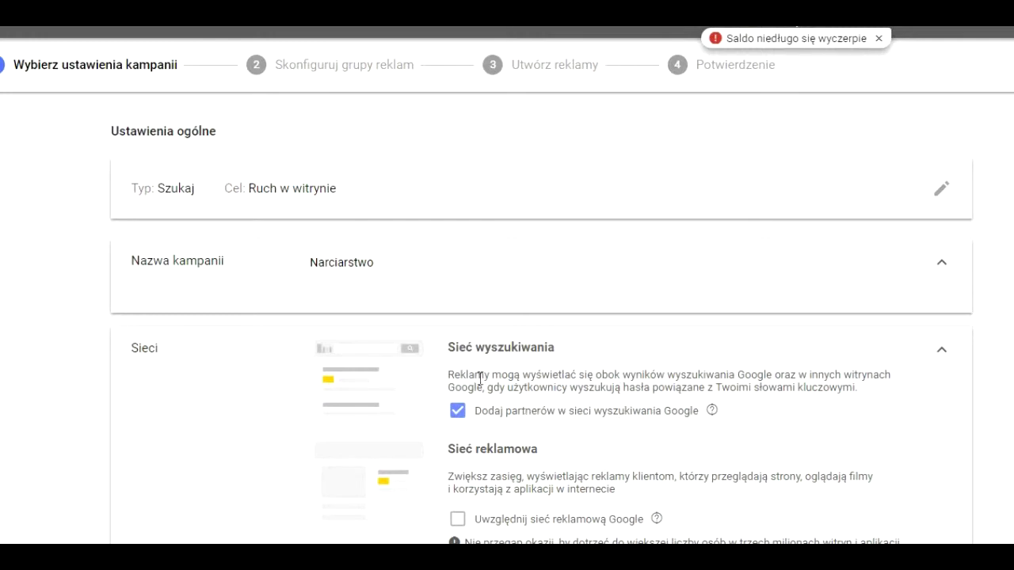
Review the campaign's general settings, name, networks, locations, languages and audience sections.
{"action": "scroll", "coordinate": [480, 378], "scroll_direction": "down", "scroll_amount": 12}
{"action": "scroll", "coordinate": [480, 378], "scroll_direction": "up", "scroll_amount": 14}
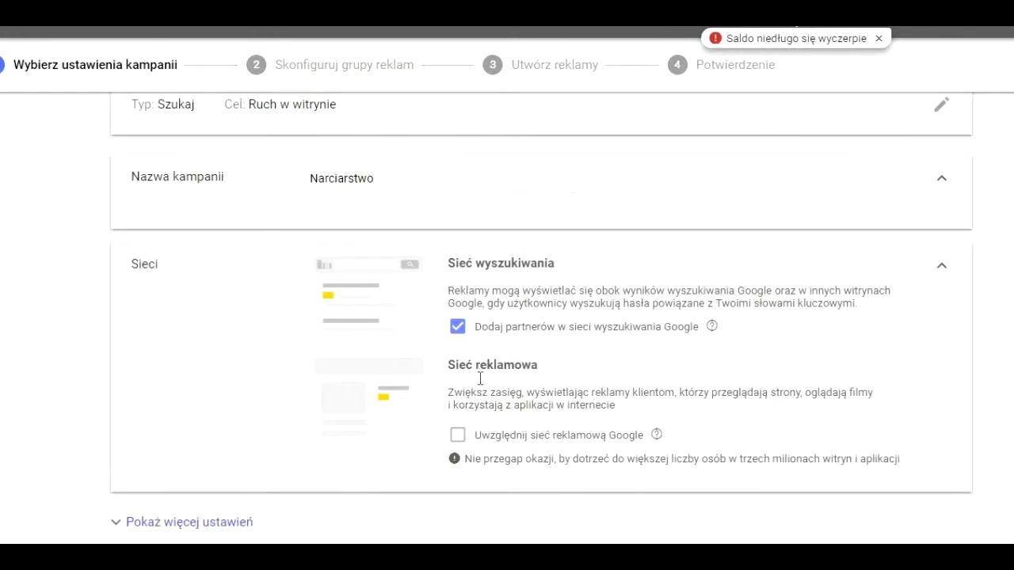
{"action": "scroll", "coordinate": [480, 379], "scroll_direction": "up", "scroll_amount": 1}
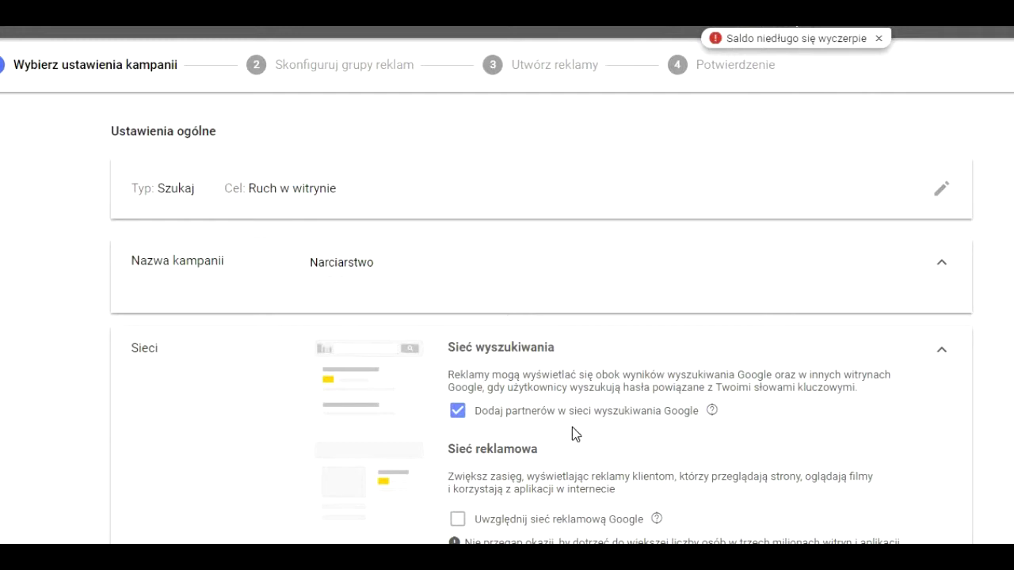
{"action": "scroll", "coordinate": [573, 428], "scroll_direction": "down", "scroll_amount": 3}
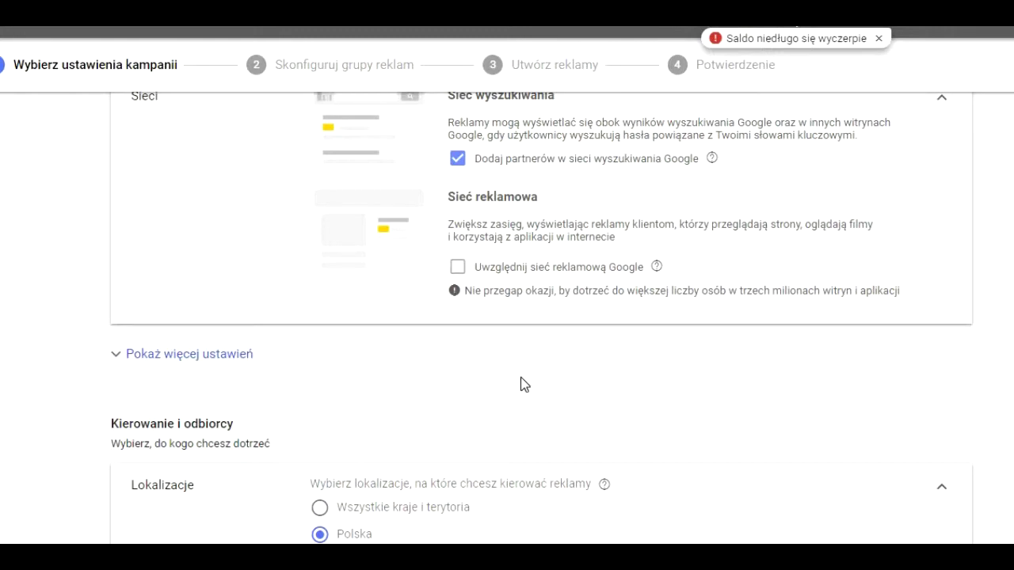
{"action": "scroll", "coordinate": [521, 377], "scroll_direction": "down", "scroll_amount": 5}
{"action": "scroll", "coordinate": [521, 384], "scroll_direction": "down", "scroll_amount": 1}
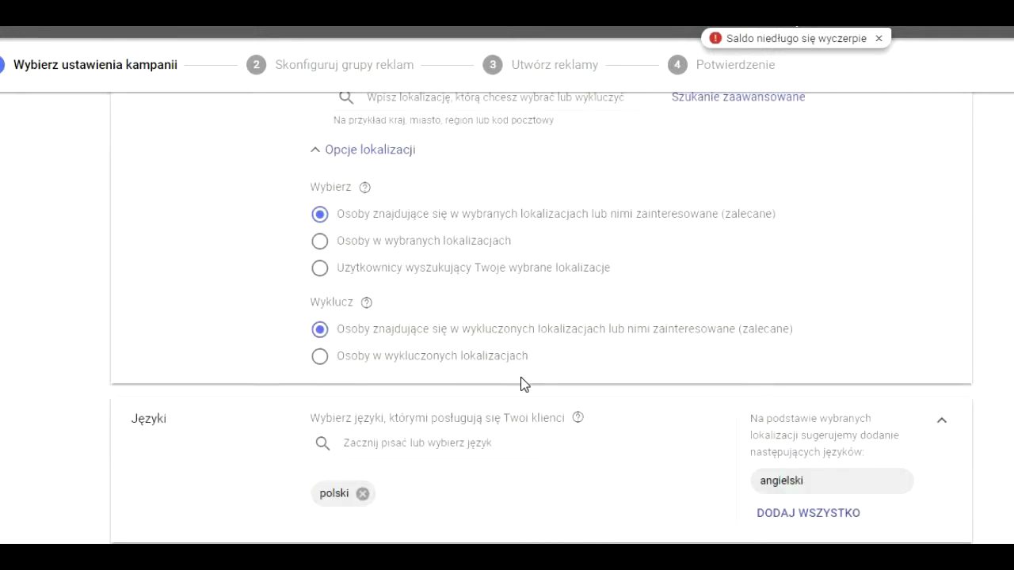
{"action": "scroll", "coordinate": [520, 384], "scroll_direction": "down", "scroll_amount": 3}
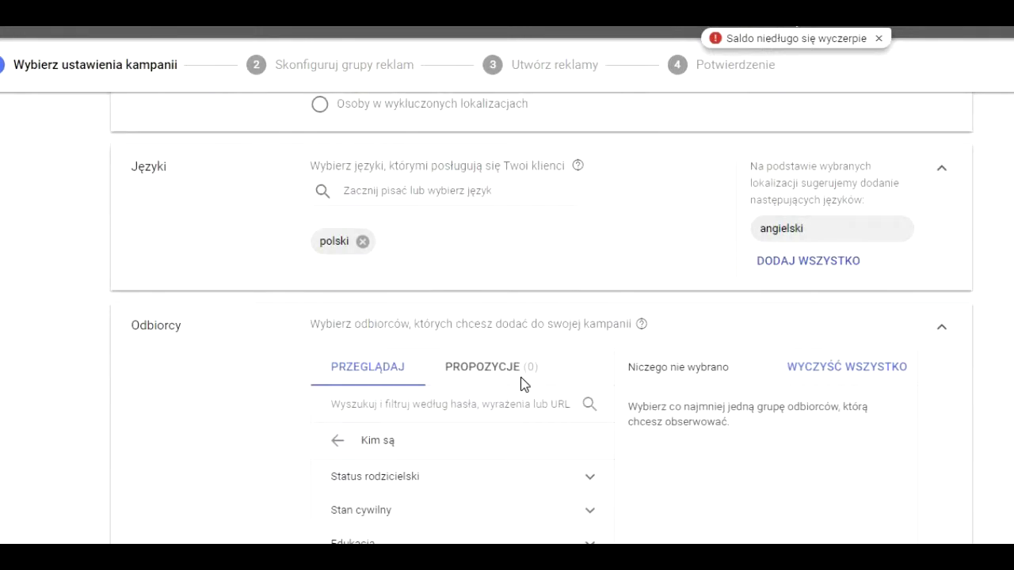
{"action": "scroll", "coordinate": [519, 388], "scroll_direction": "down", "scroll_amount": 2}
{"action": "scroll", "coordinate": [516, 389], "scroll_direction": "up", "scroll_amount": 12}
{"action": "scroll", "coordinate": [405, 256], "scroll_direction": "down", "scroll_amount": 1}
{"action": "scroll", "coordinate": [380, 305], "scroll_direction": "up", "scroll_amount": 1}
{"action": "left_click", "coordinate": [381, 256]}
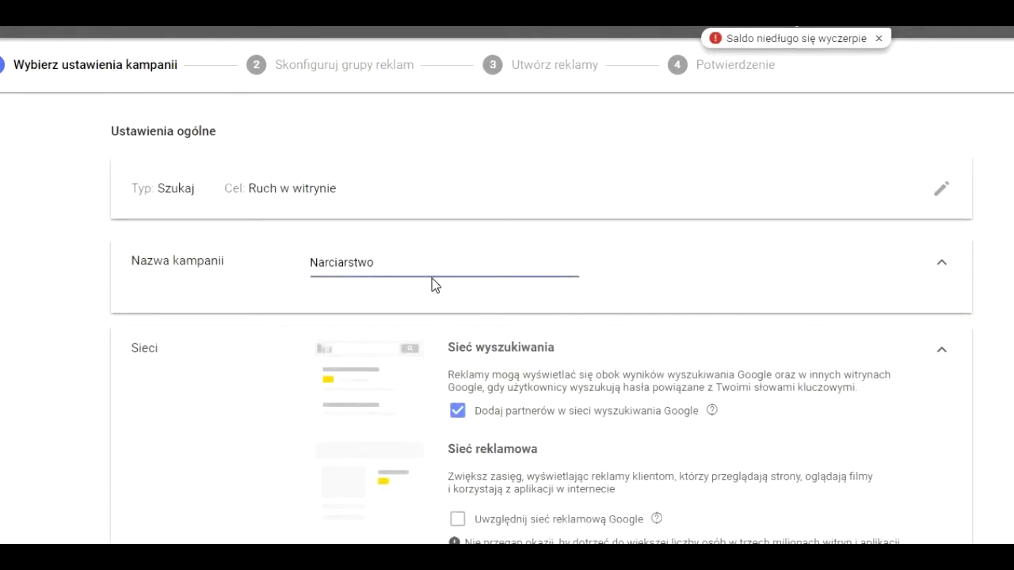
Examine the audience categories available for the campaign, including the home ownership options under detailed demographics (Kim są).
{"action": "scroll", "coordinate": [419, 414], "scroll_direction": "down", "scroll_amount": 7}
{"action": "scroll", "coordinate": [410, 401], "scroll_direction": "down", "scroll_amount": 8}
{"action": "scroll", "coordinate": [388, 341], "scroll_direction": "up", "scroll_amount": 3}
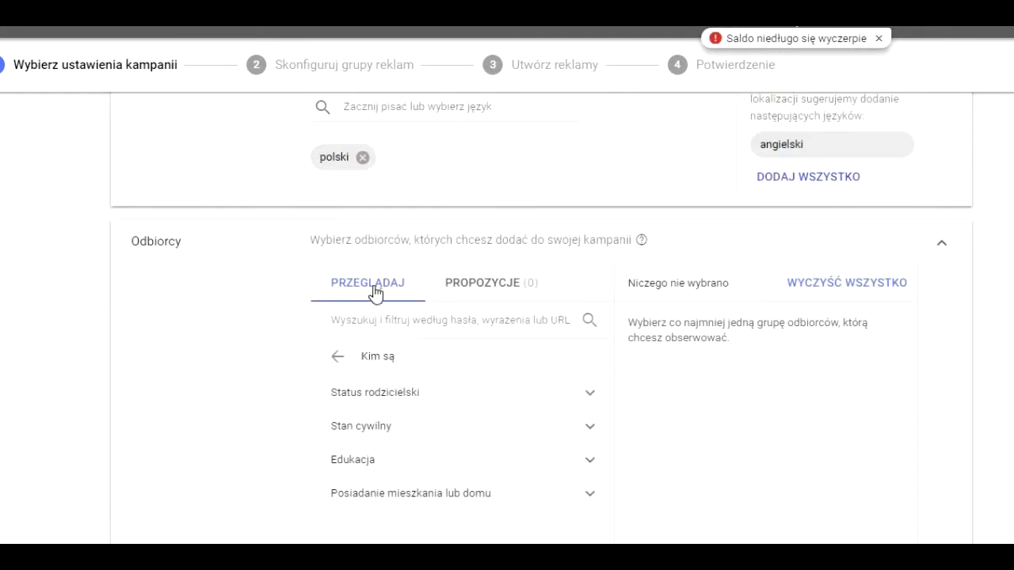
{"action": "left_click", "coordinate": [336, 361]}
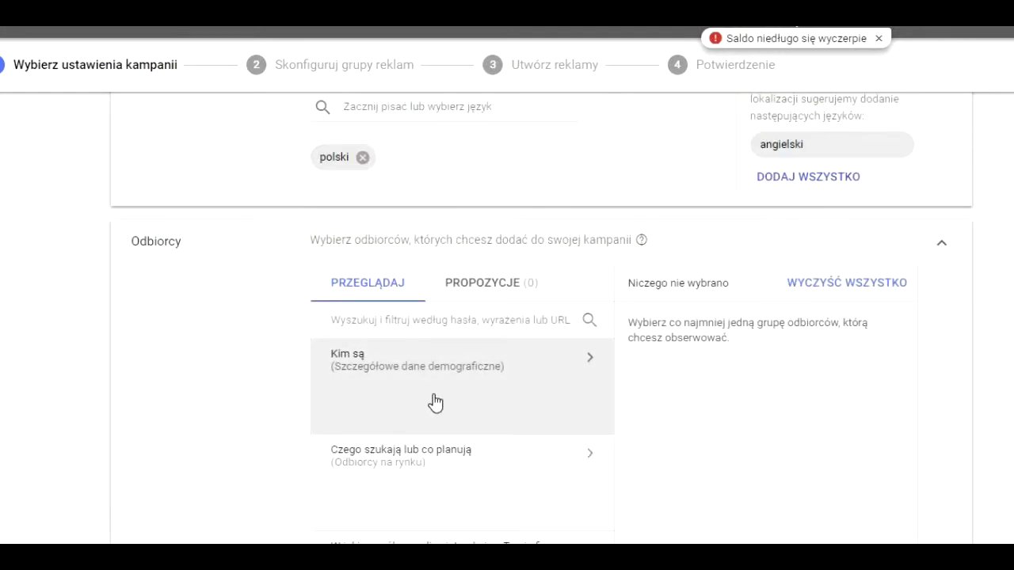
{"action": "scroll", "coordinate": [435, 403], "scroll_direction": "down", "scroll_amount": 2}
{"action": "scroll", "coordinate": [434, 403], "scroll_direction": "up", "scroll_amount": 1}
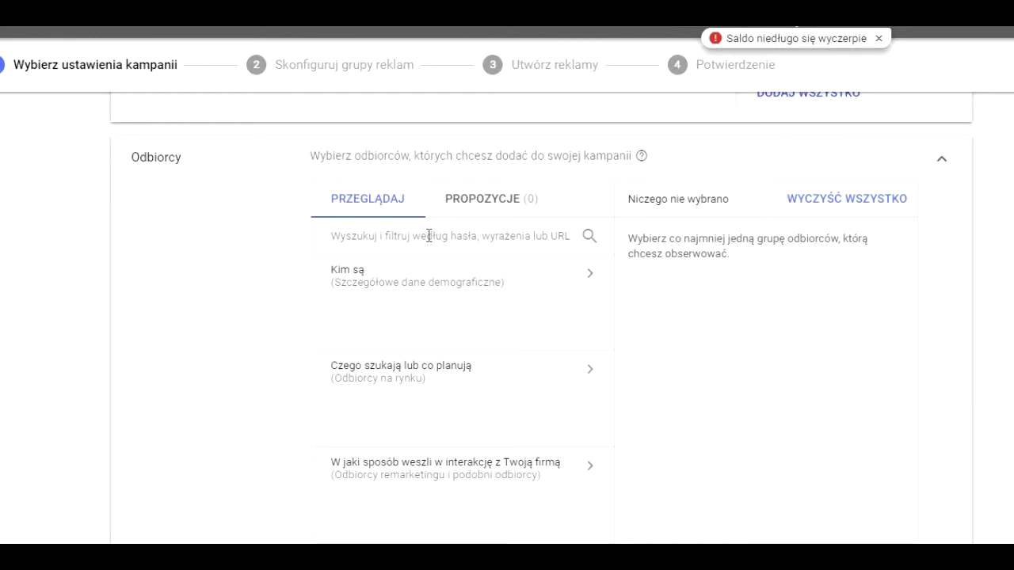
{"action": "left_click", "coordinate": [428, 236]}
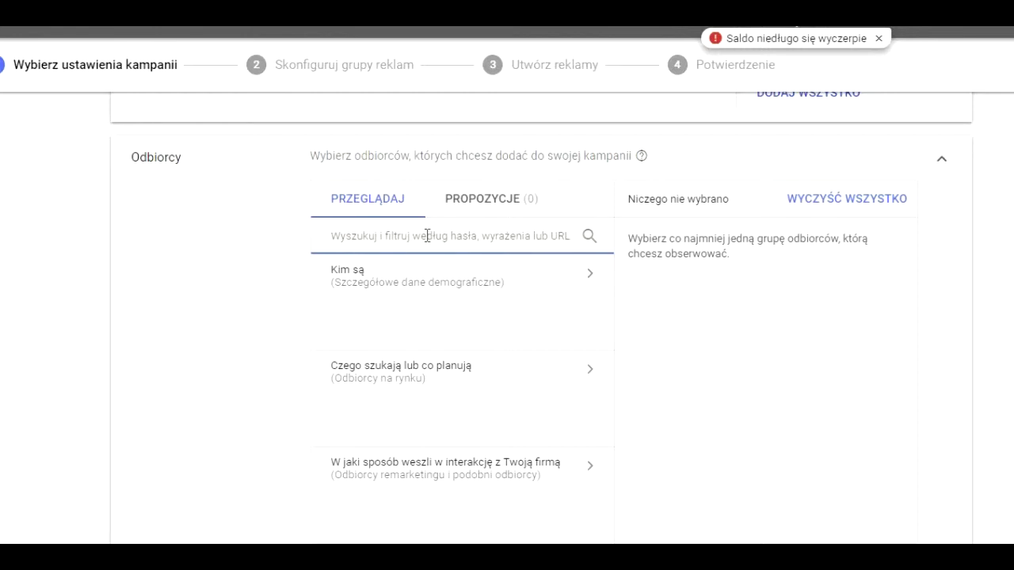
{"action": "left_click", "coordinate": [481, 303]}
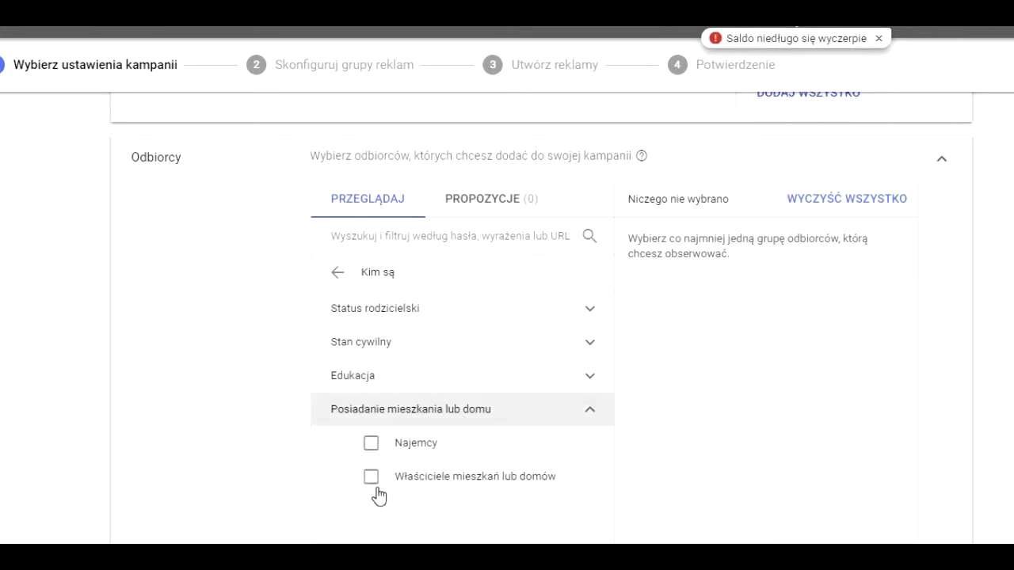
{"action": "left_click", "coordinate": [335, 274]}
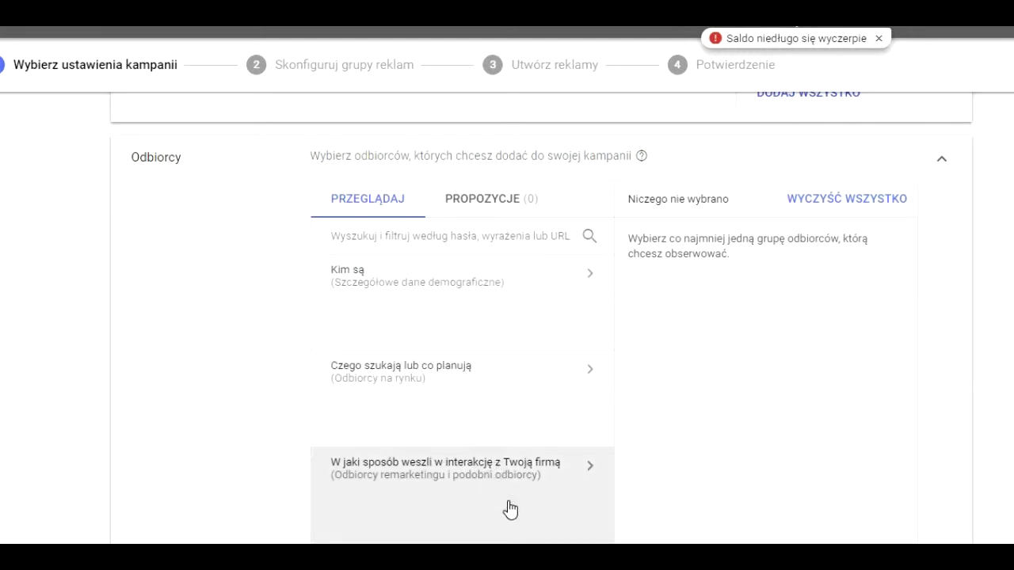
Search the campaign's audience segments for "narciarst".
{"action": "scroll", "coordinate": [510, 509], "scroll_direction": "down", "scroll_amount": 1}
{"action": "scroll", "coordinate": [518, 500], "scroll_direction": "up", "scroll_amount": 1}
{"action": "left_click", "coordinate": [500, 235]}
{"action": "type", "text": "narciarst"}
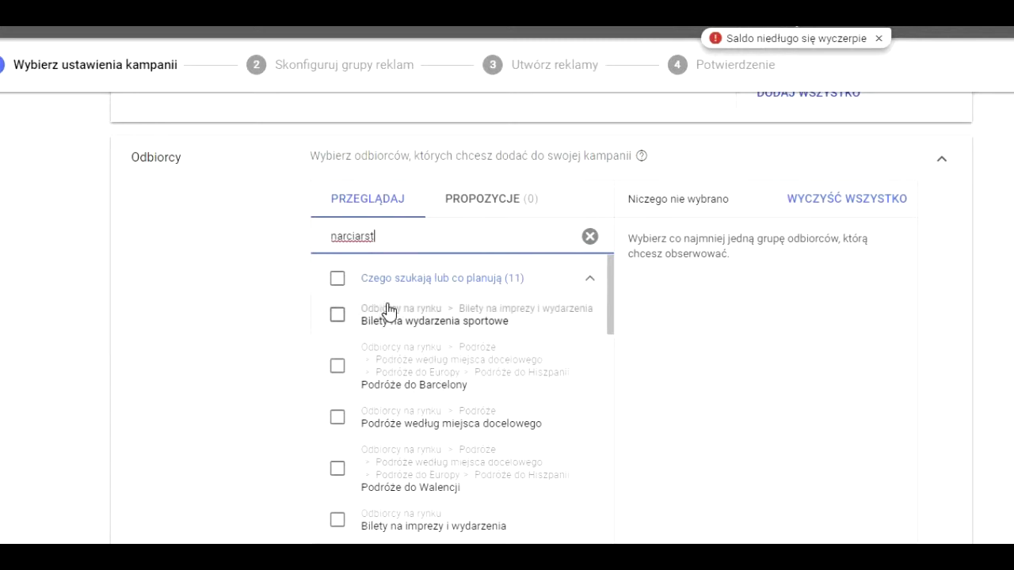
{"action": "left_click", "coordinate": [589, 278]}
{"action": "left_click", "coordinate": [589, 278]}
{"action": "left_click", "coordinate": [336, 280]}
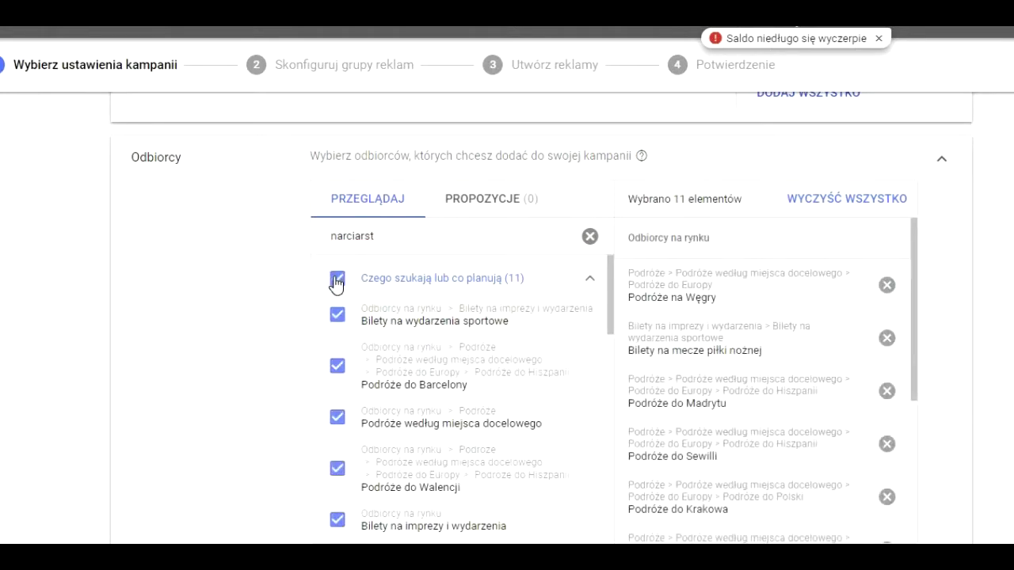
{"action": "left_click", "coordinate": [336, 280]}
Extend the audience search to "narciarstwo" and add the in-market segment "Sprzęt i akcesoria do sportów zimowych".
{"action": "scroll", "coordinate": [518, 491], "scroll_direction": "down", "scroll_amount": 2}
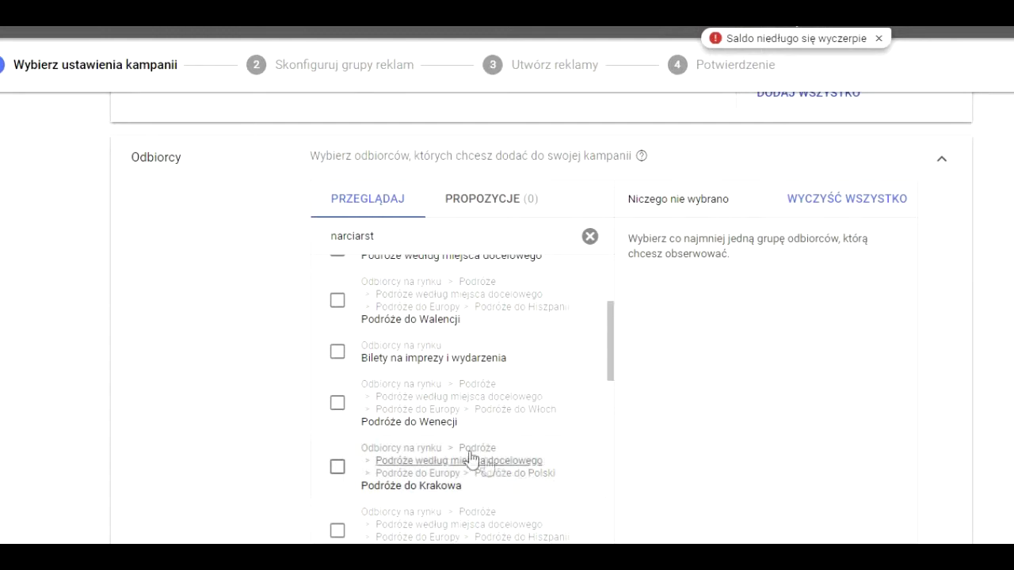
{"action": "scroll", "coordinate": [430, 376], "scroll_direction": "down", "scroll_amount": 1}
{"action": "type", "text": "wo"}
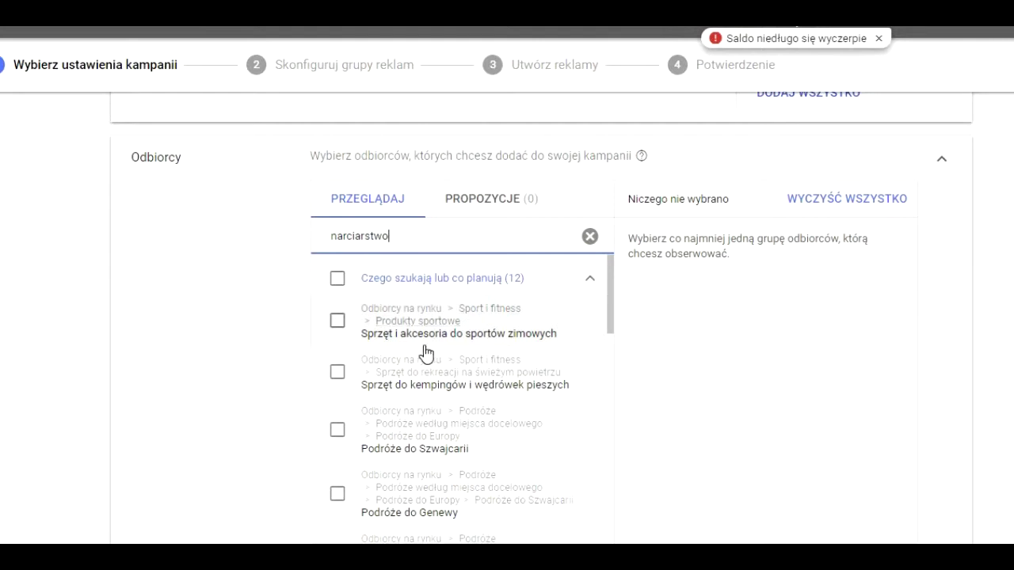
{"action": "left_click", "coordinate": [338, 320]}
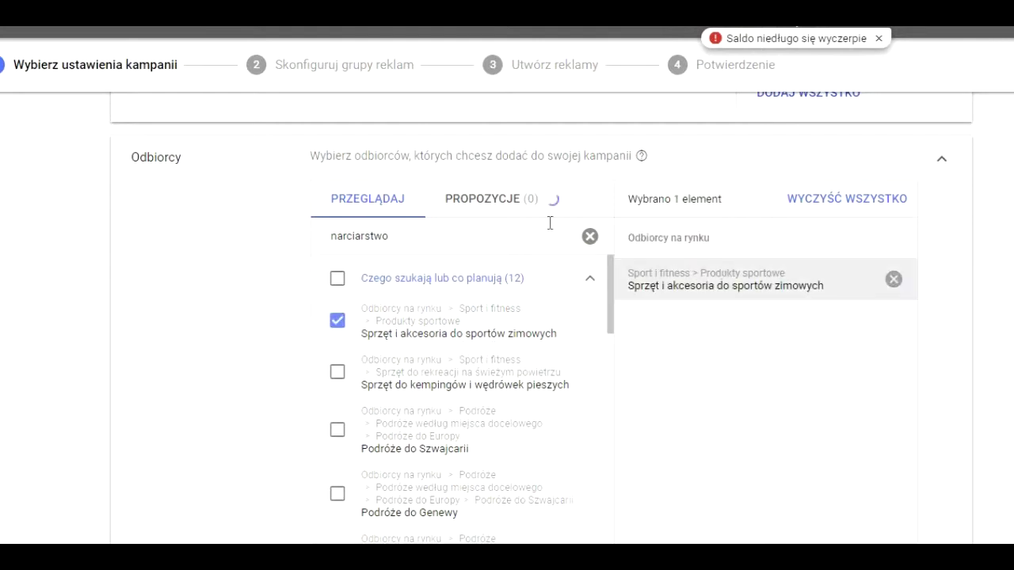
Add the suggested similar audience "Sprzęt do ćwiczeń" to the campaign.
{"action": "left_click", "coordinate": [475, 198]}
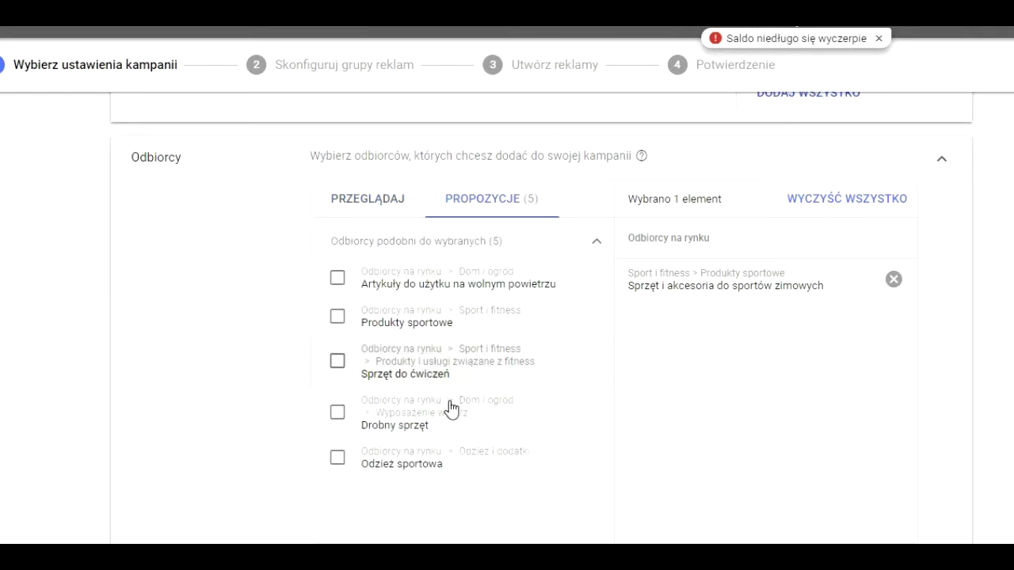
{"action": "left_click", "coordinate": [339, 363]}
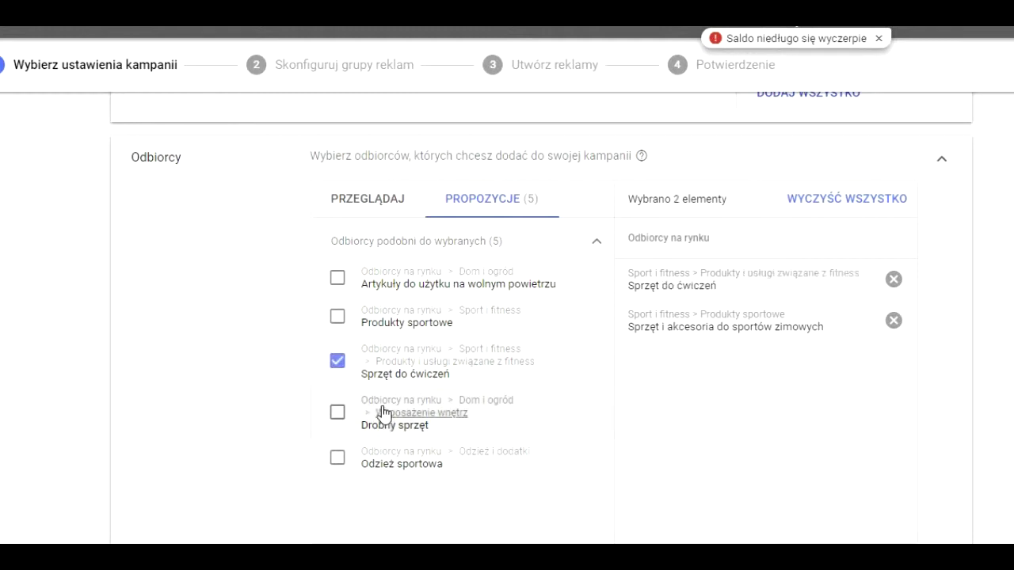